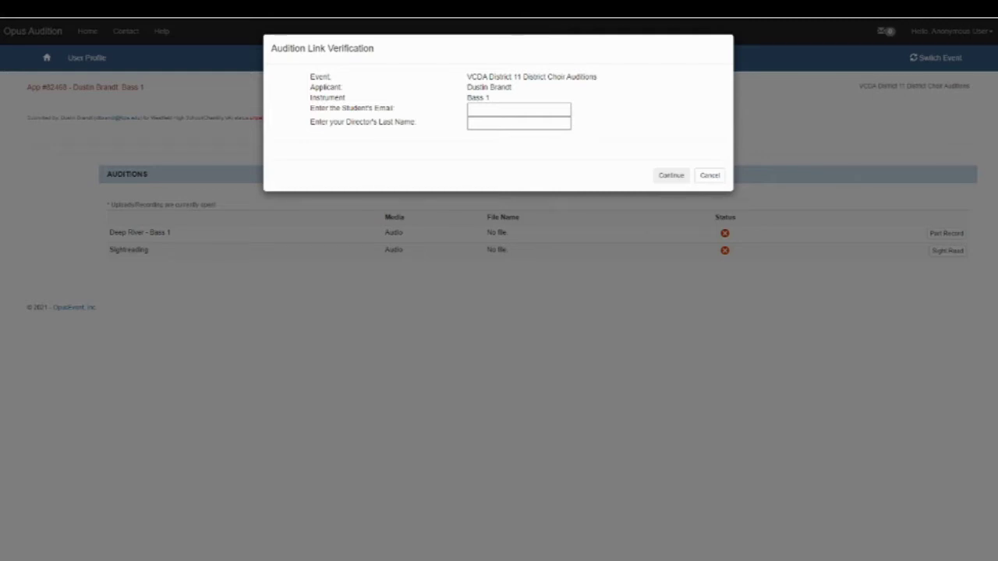
left_click(508, 108)
key("Tab")
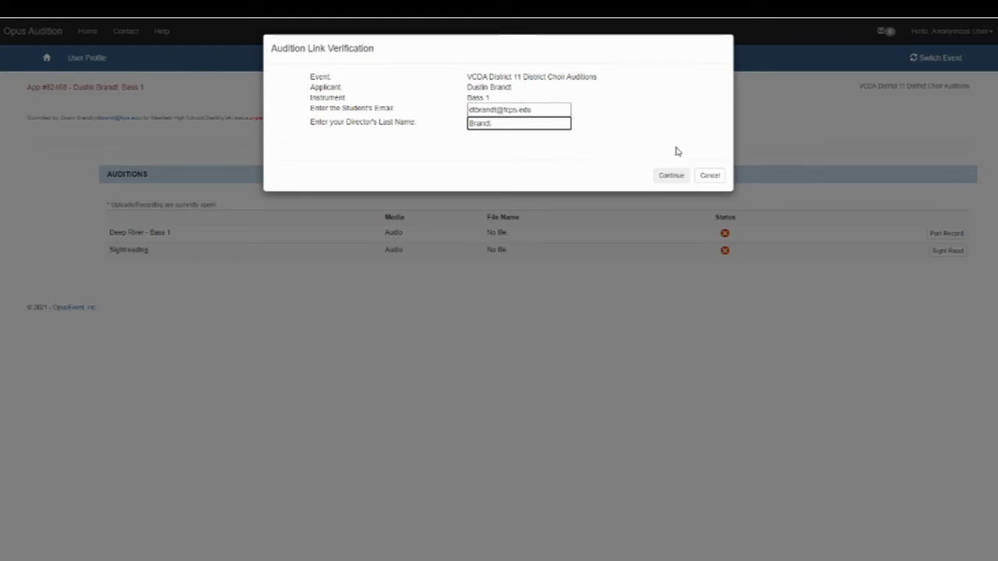
left_click(672, 176)
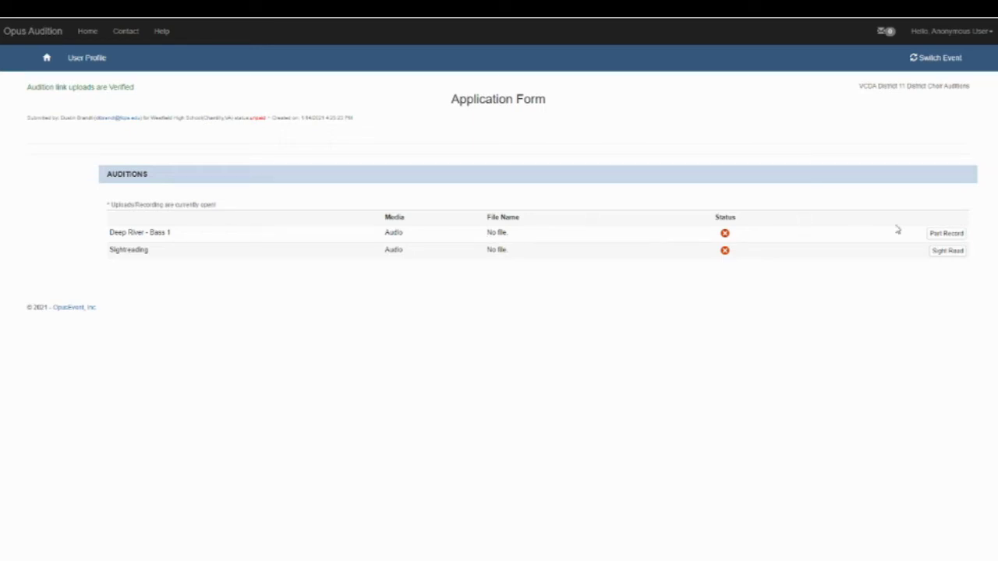
- Open Part Record on the Deep River – Bass 1 row
left_click(940, 234)
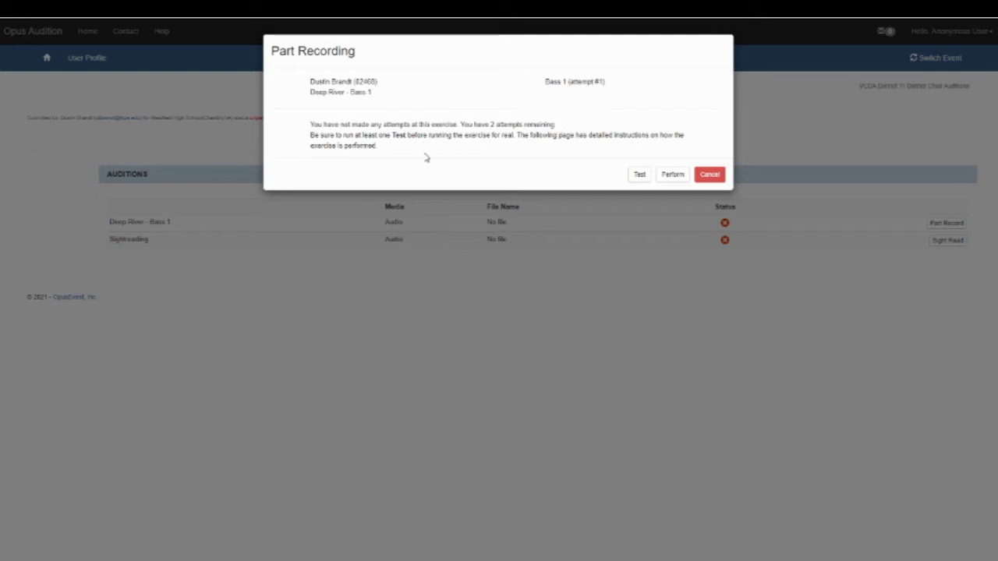
- Choose Test and start the exercise to record a practice Bass 1 take
left_click(645, 178)
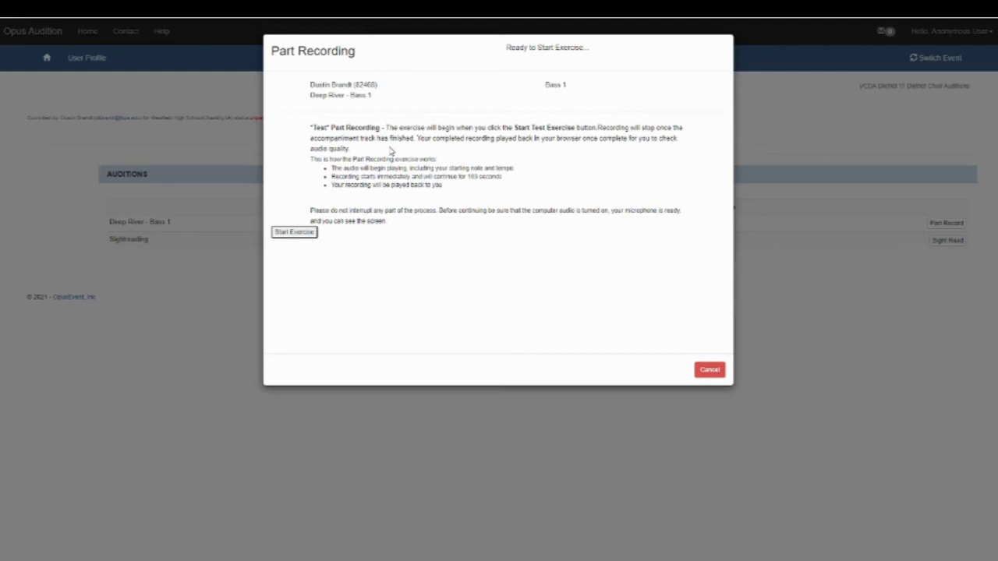
left_click(296, 234)
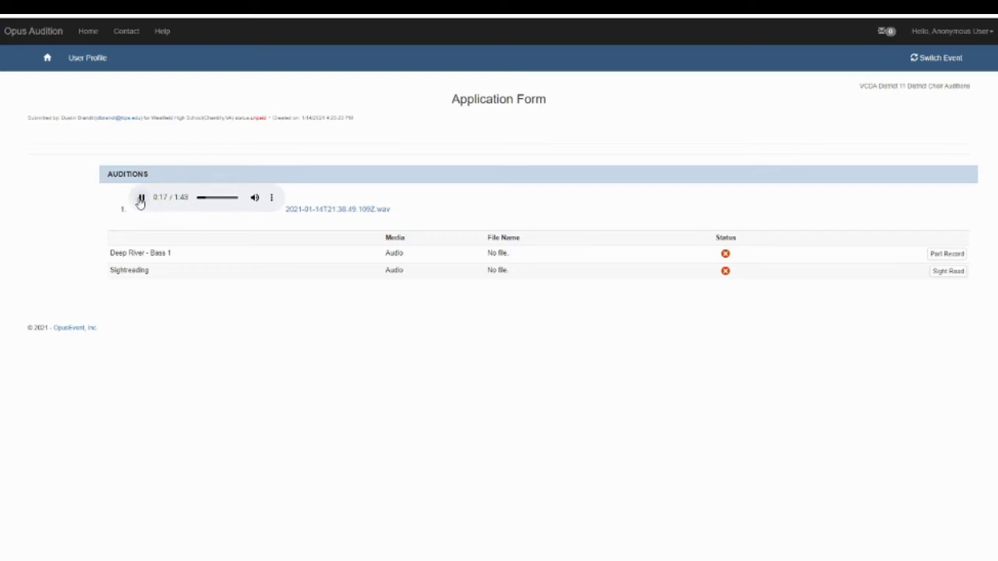
- Pause the test playback and reopen the Bass 1 Part Recording dialog
left_click(140, 199)
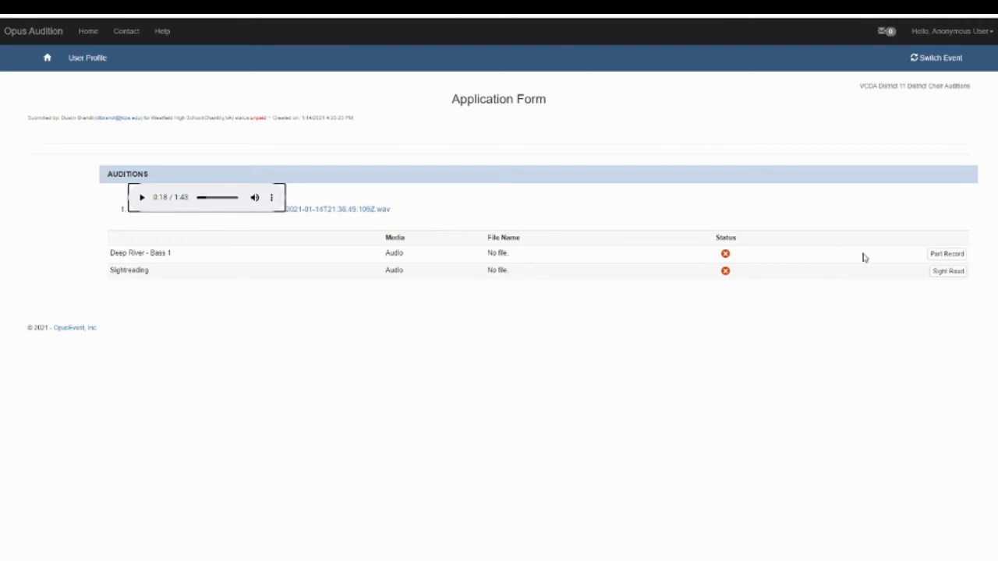
left_click(935, 258)
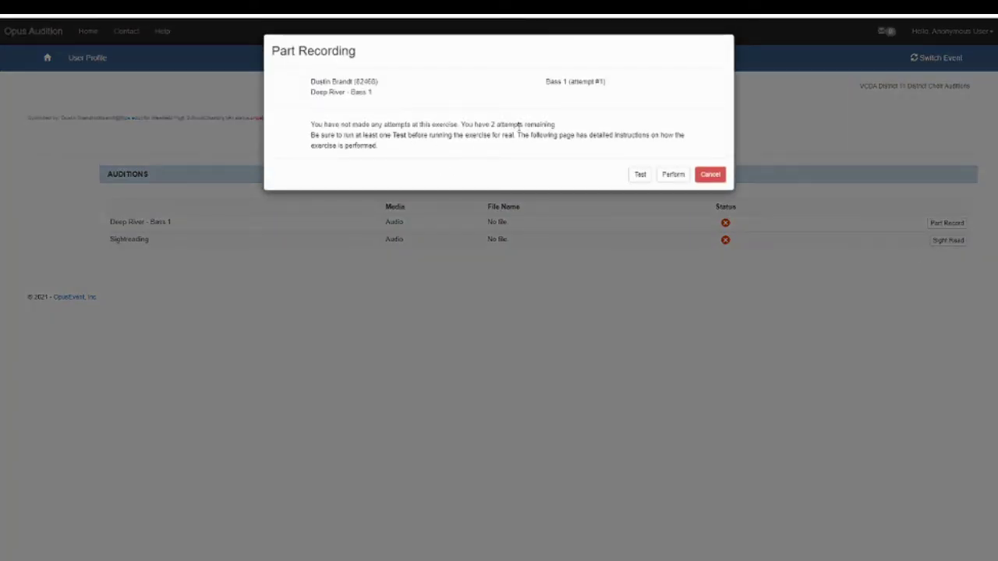
- Choose Perform and start the exercise to record the real Bass 1 take
left_click(665, 176)
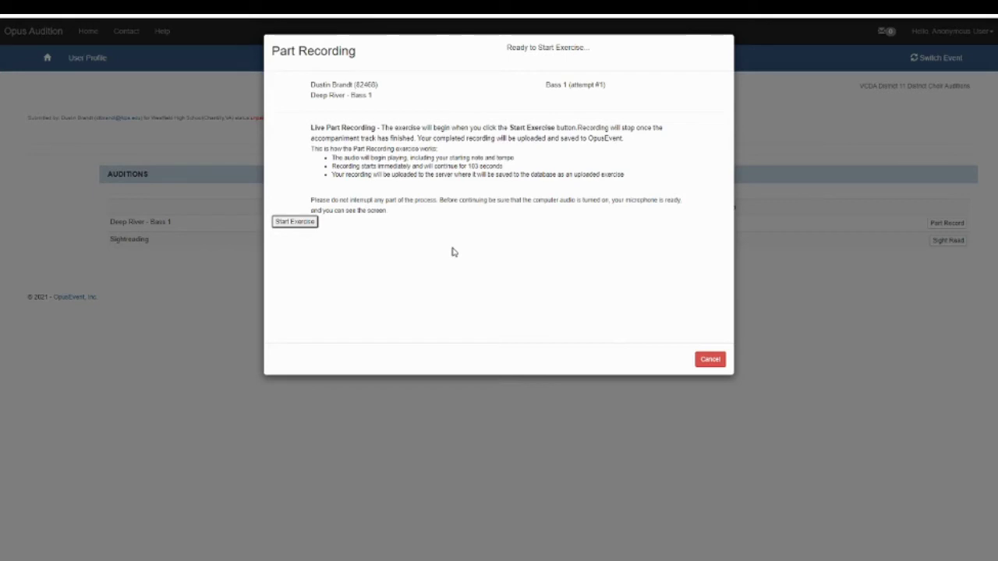
left_click(305, 223)
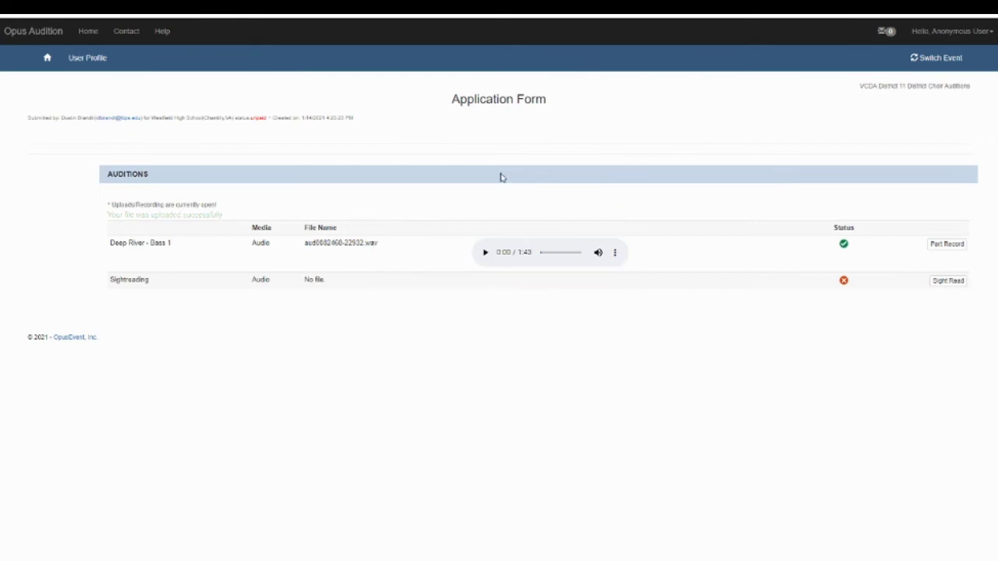
- Open the uploaded Bass 1 recording's options menu and dismiss the download option
left_click(615, 252)
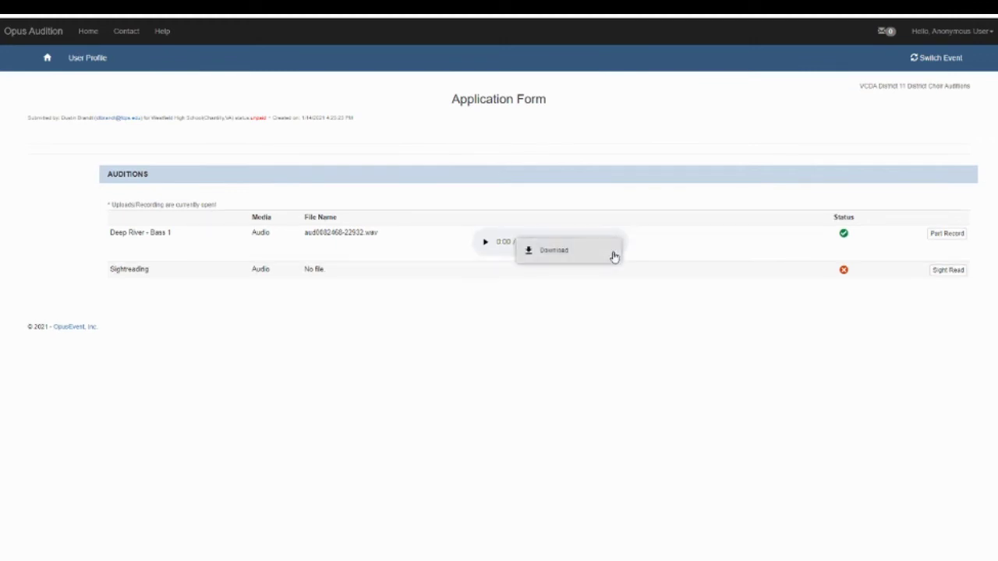
left_click(638, 306)
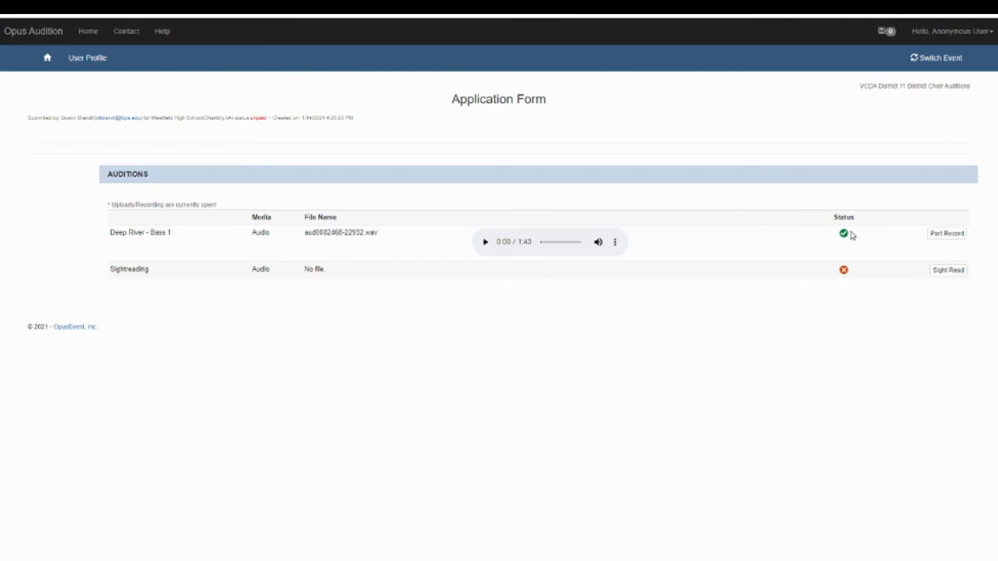
- Reopen the Deep River Part Recording dialog and close it without a second attempt
left_click(947, 234)
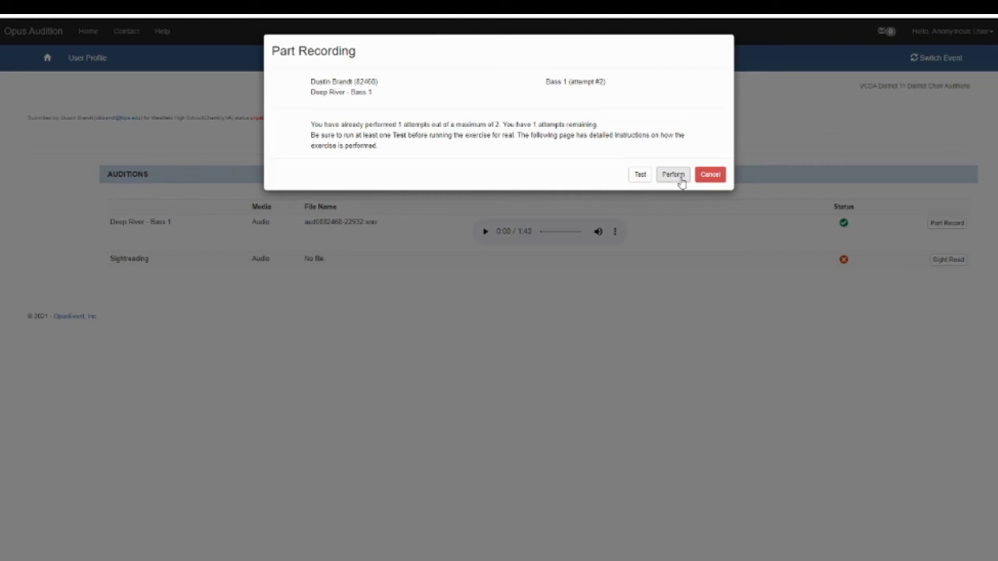
left_click(707, 176)
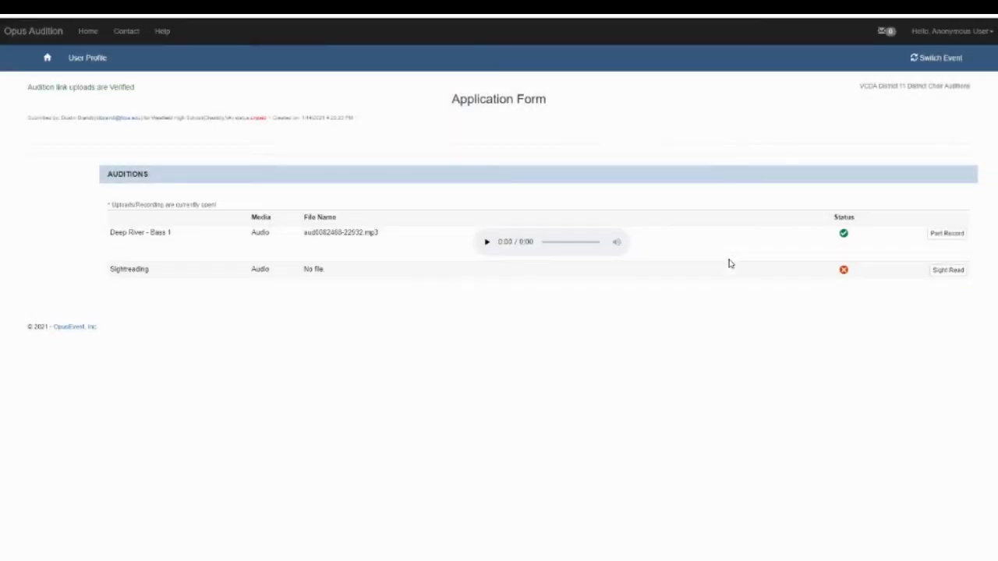
- Play the uploaded Deep River recording for about 30 seconds, then pause it
left_click(486, 243)
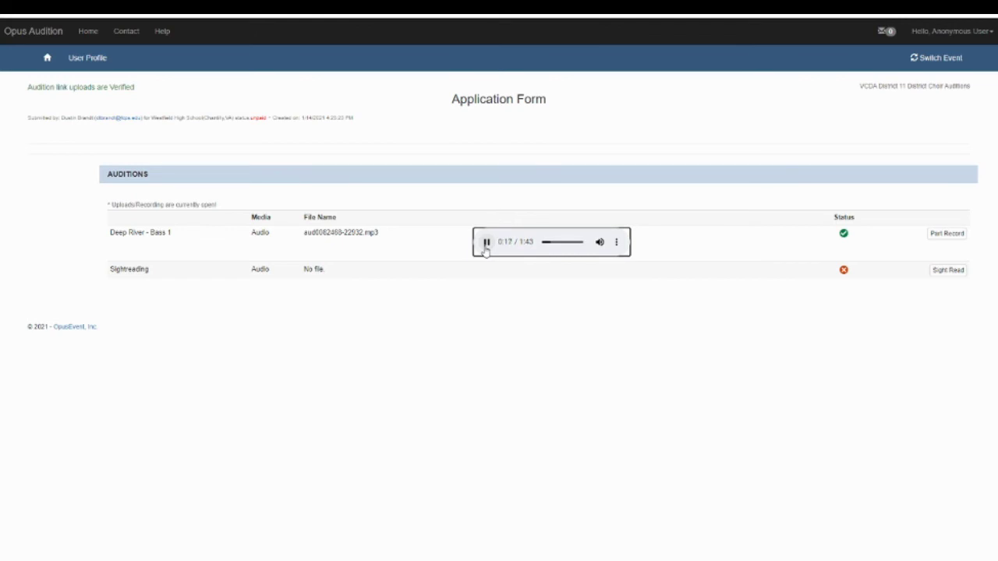
left_click(486, 243)
- Choose a Test sight-reading run and read its instructions on study time and recording start
left_click(951, 272)
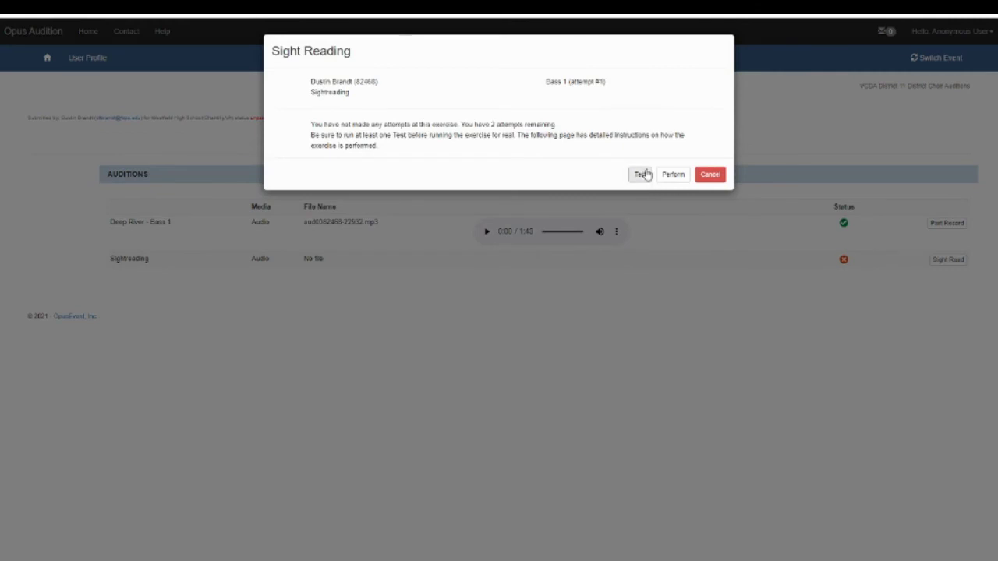
left_click(644, 173)
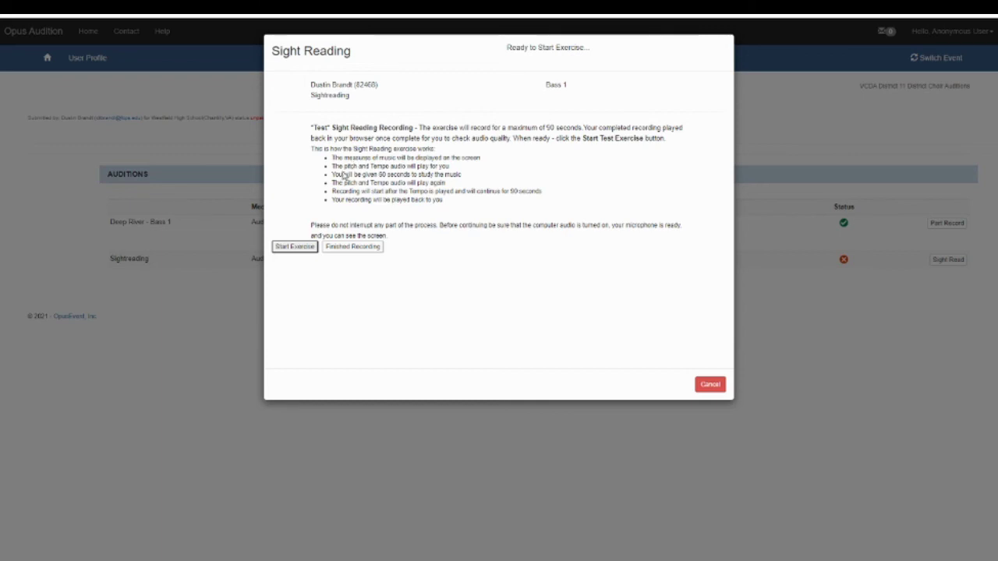
left_click_drag(335, 174, 474, 179)
left_click(478, 179)
left_click_drag(350, 192, 500, 192)
left_click(439, 193)
left_click(499, 207)
- Start the practice sight-reading exercise so its recording begins
left_click(303, 251)
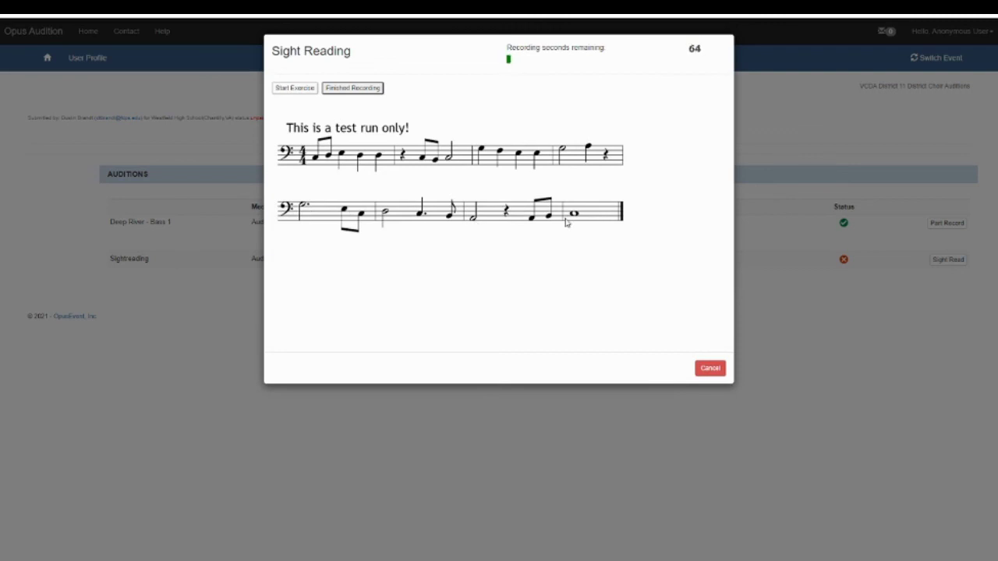
- End the practice sight-reading recording, then pause its playback after a few seconds
left_click(353, 88)
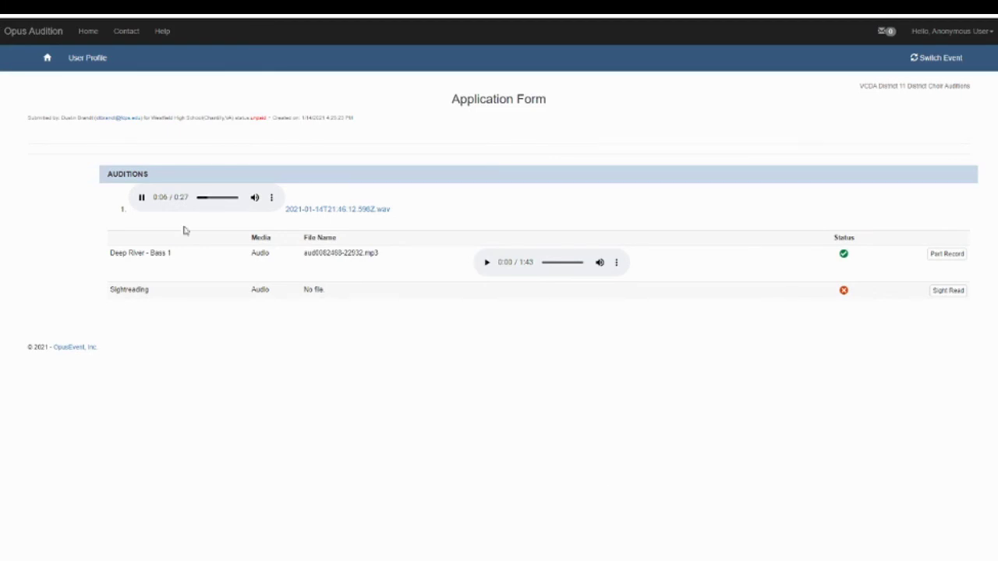
left_click(142, 199)
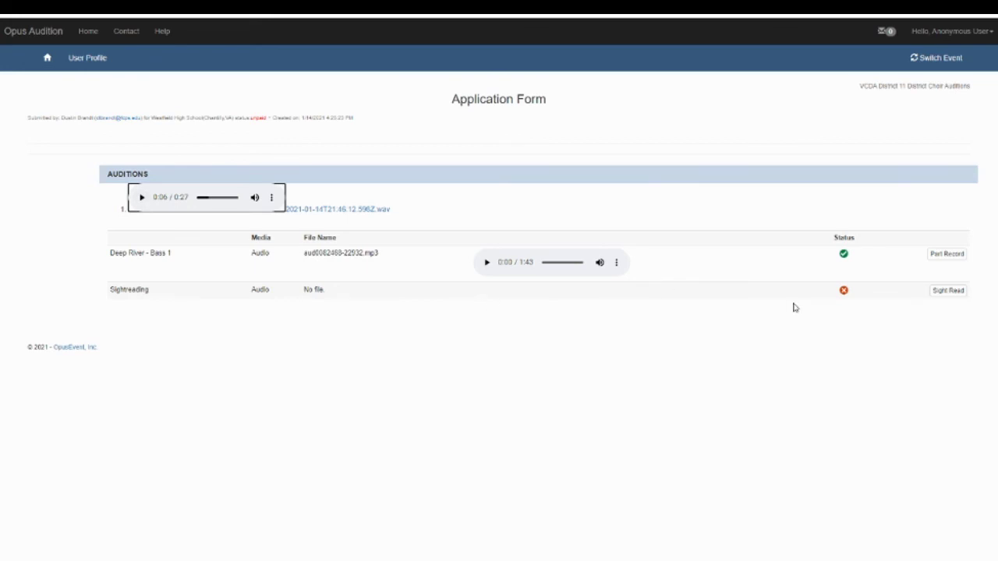
- Reopen the Sight Reading options and cancel without recording an attempt
left_click(965, 293)
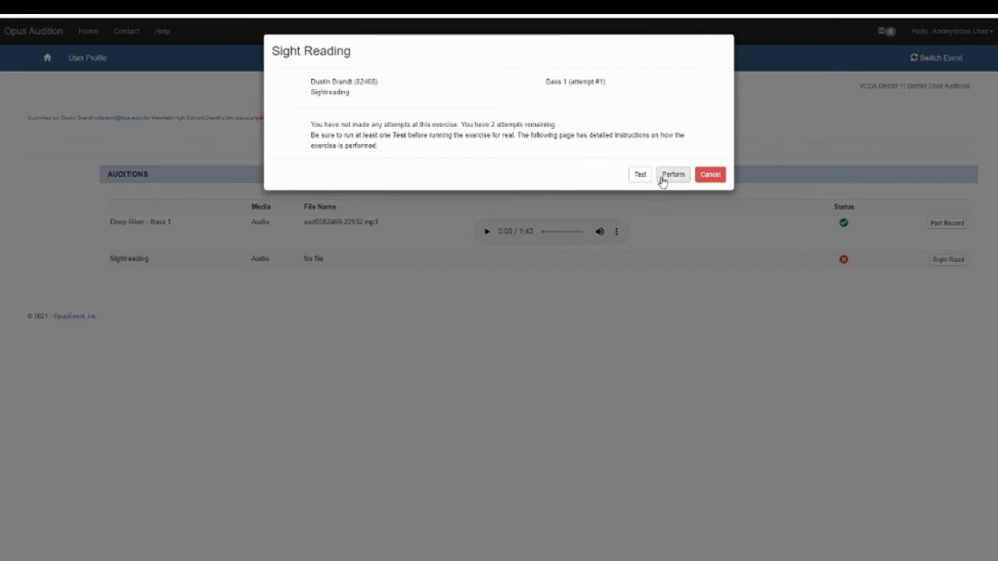
left_click(707, 177)
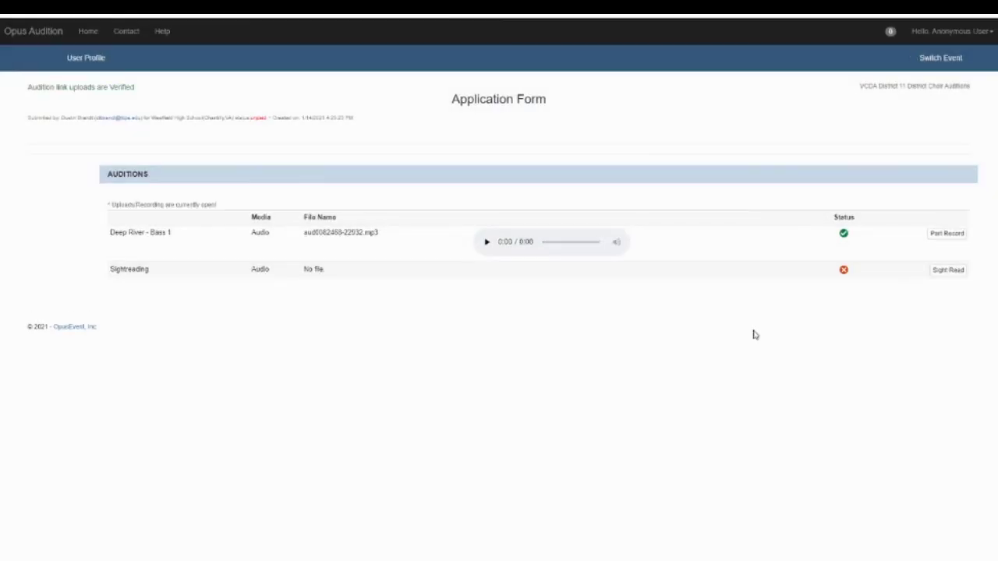